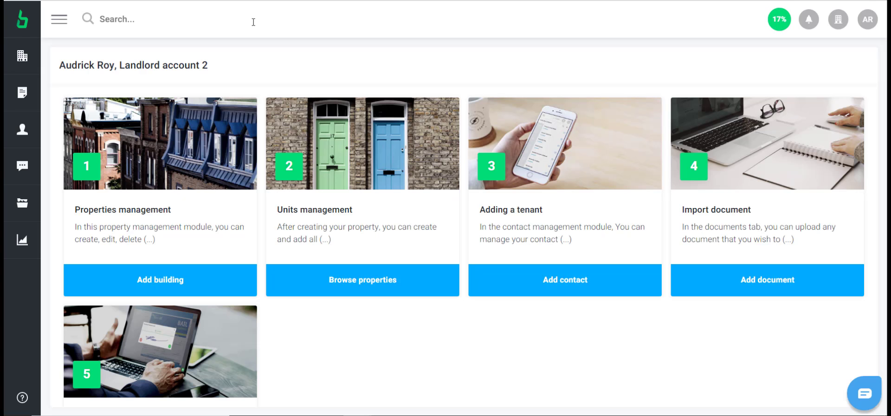
# Step: Start a new property and set its primary address from the suggested map address in Québec, accepting the filled-in postal details
pyautogui.moveTo(25, 56)
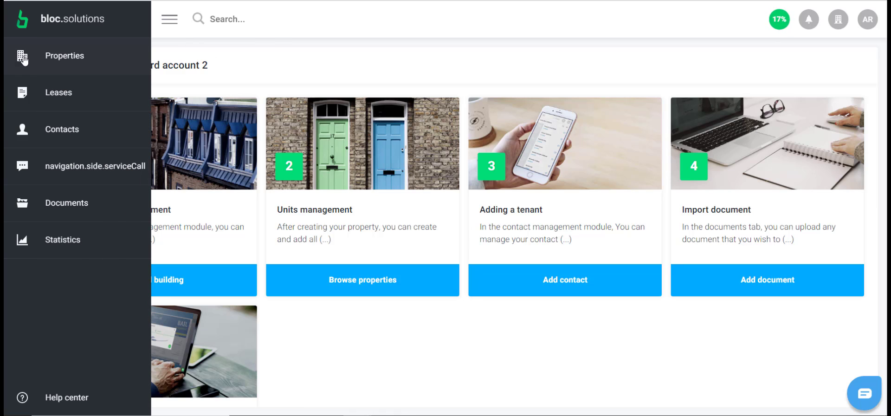
pyautogui.click(61, 60)
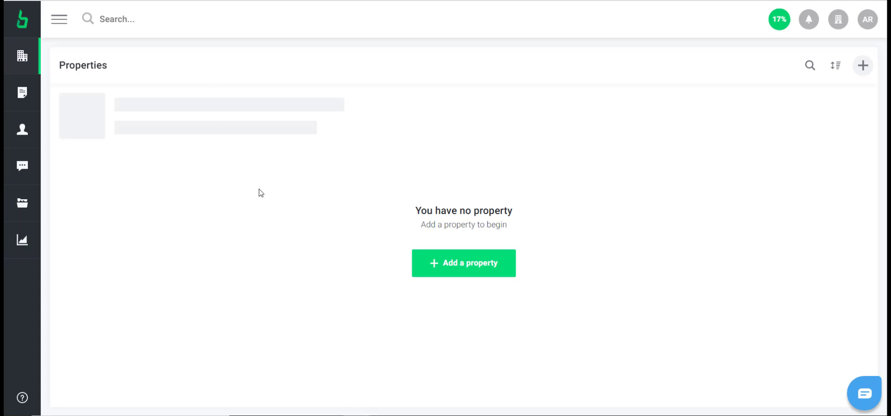
pyautogui.click(449, 263)
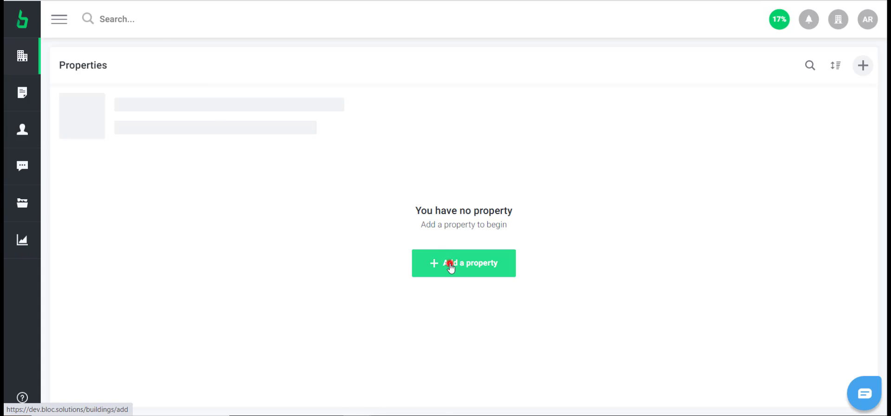
pyautogui.click(399, 137)
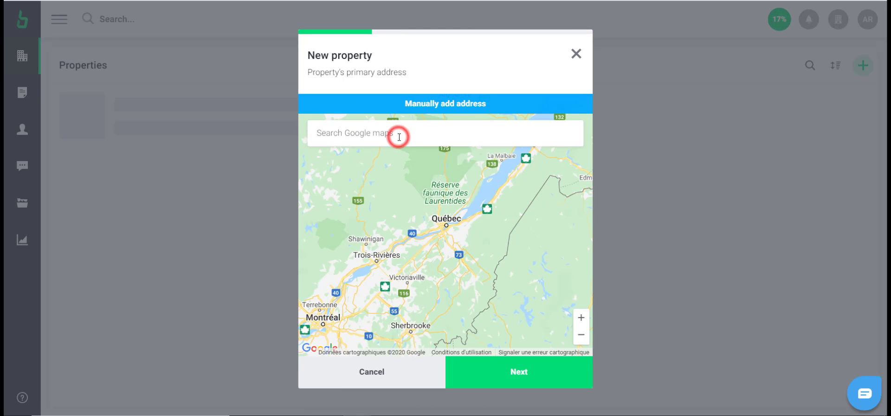
pyautogui.write('729 c')
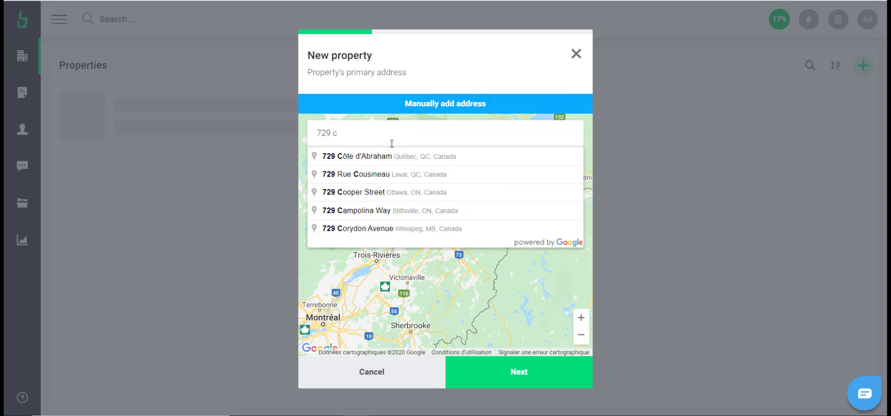
pyautogui.click(388, 158)
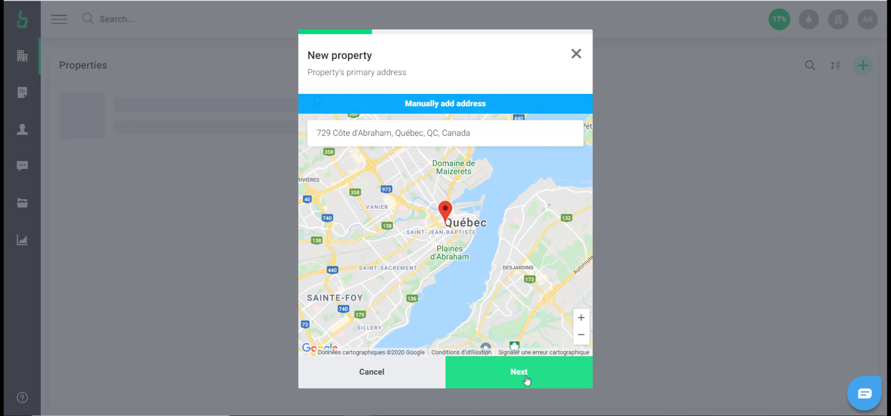
pyautogui.click(526, 379)
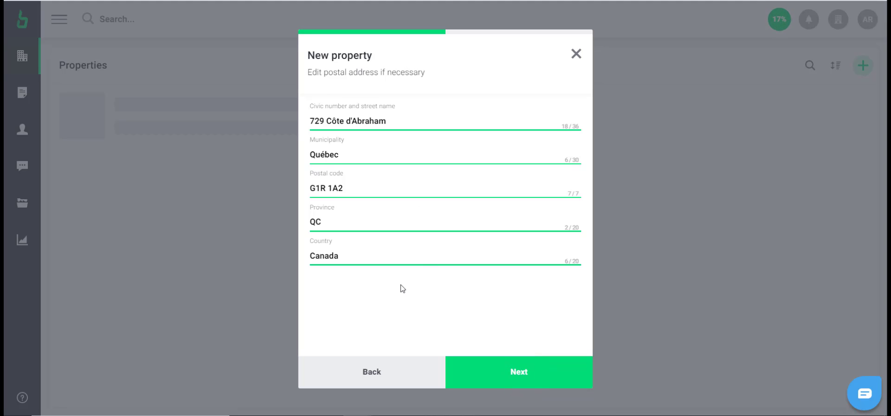
pyautogui.click(518, 374)
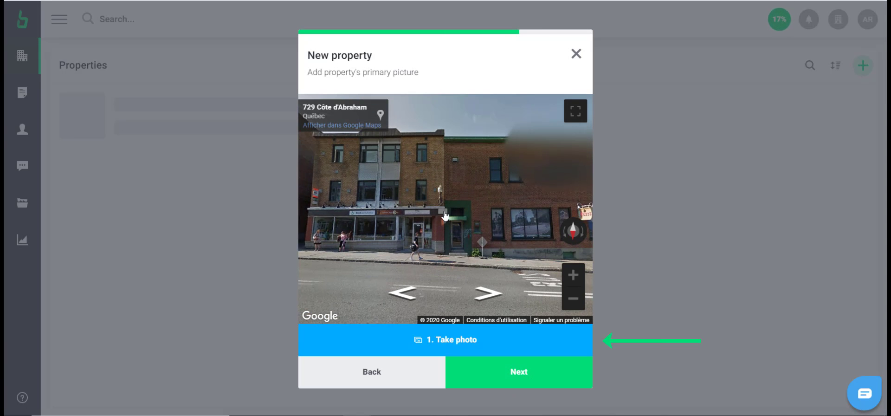
# Step: Take the street view photo as the property's primary picture and save the property with its suggested name
pyautogui.click(454, 343)
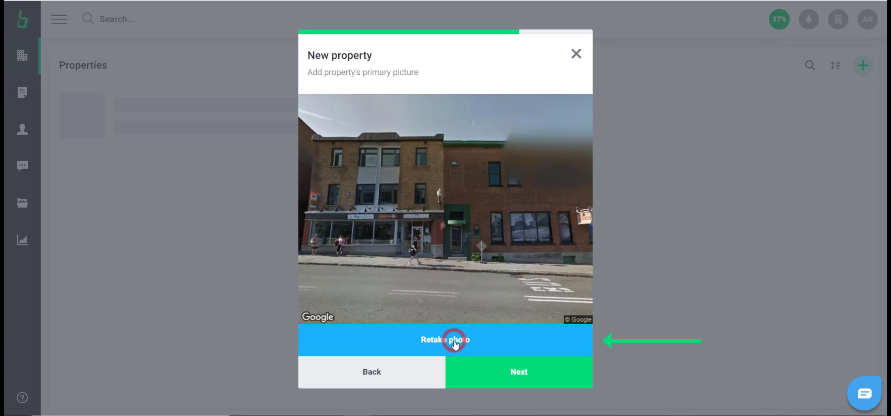
pyautogui.click(518, 372)
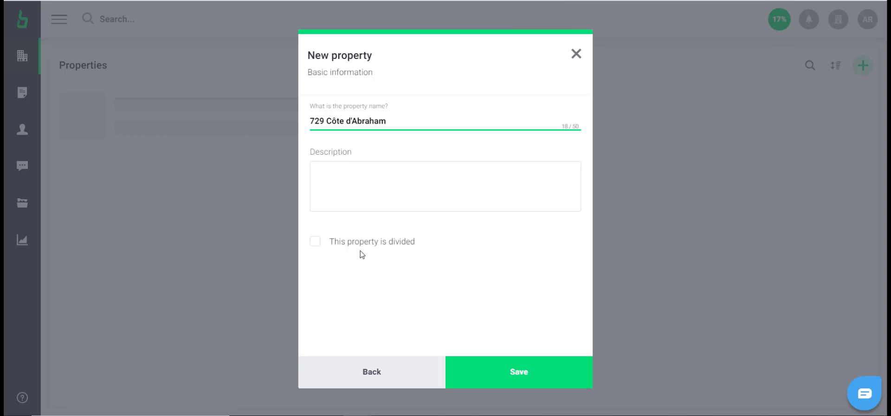
pyautogui.click(529, 372)
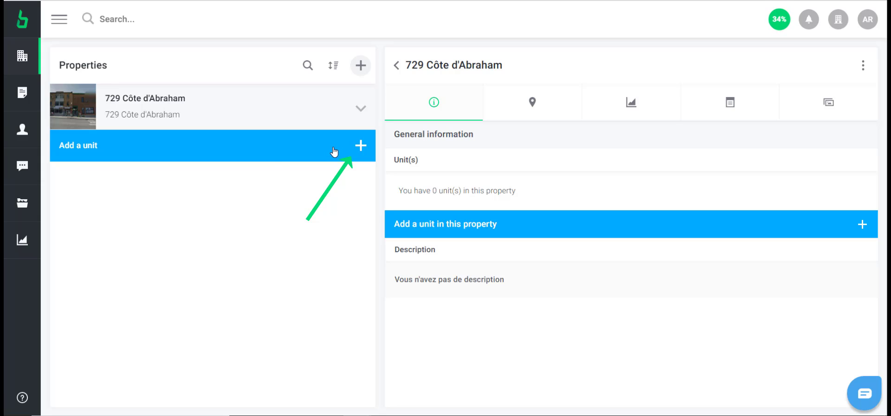
# Step: Start a new unit in the property with door number 14, a monthly rent of 800 $ and 2 bedrooms
pyautogui.click(275, 152)
pyautogui.click(344, 173)
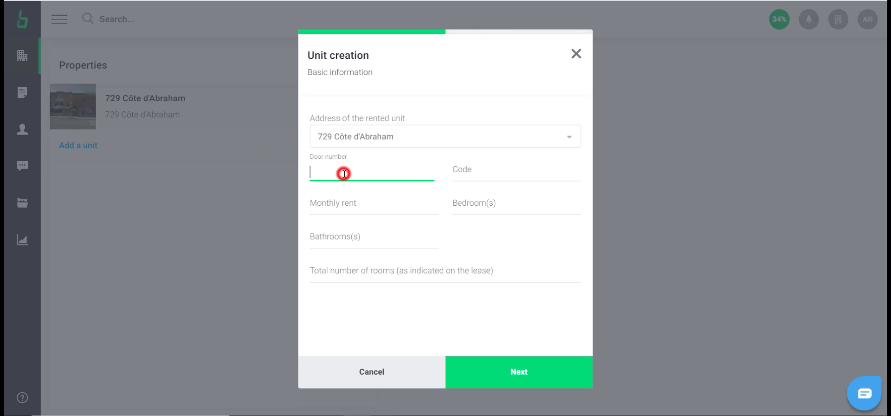
pyautogui.write('14')
pyautogui.click(350, 204)
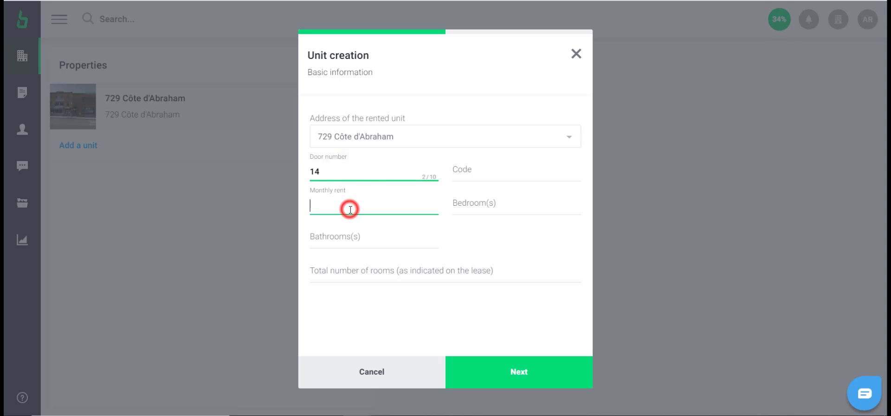
pyautogui.write('800')
pyautogui.click(454, 199)
pyautogui.write('2')
# Step: Give the unit 1 bathroom and 4.5 total rooms, and save it without adding further information
pyautogui.click(376, 236)
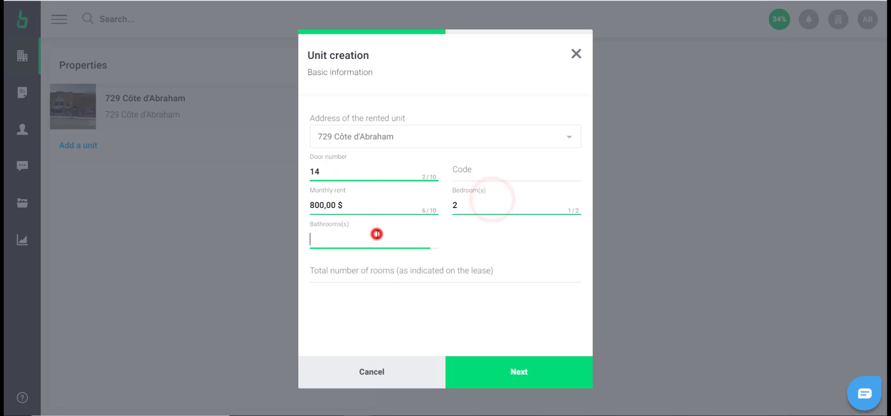
pyautogui.write('1')
pyautogui.click(327, 271)
pyautogui.write('4.5')
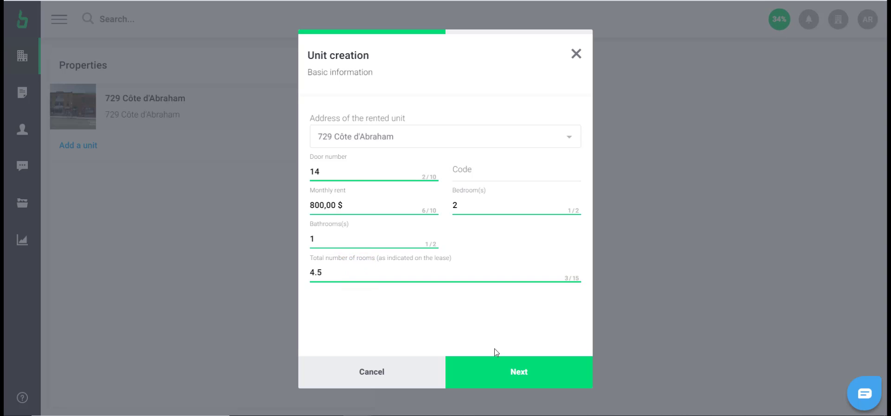
pyautogui.click(515, 376)
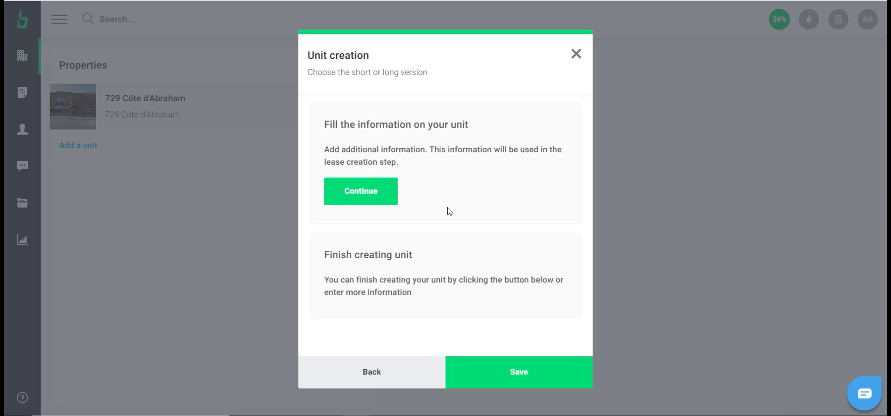
pyautogui.click(518, 376)
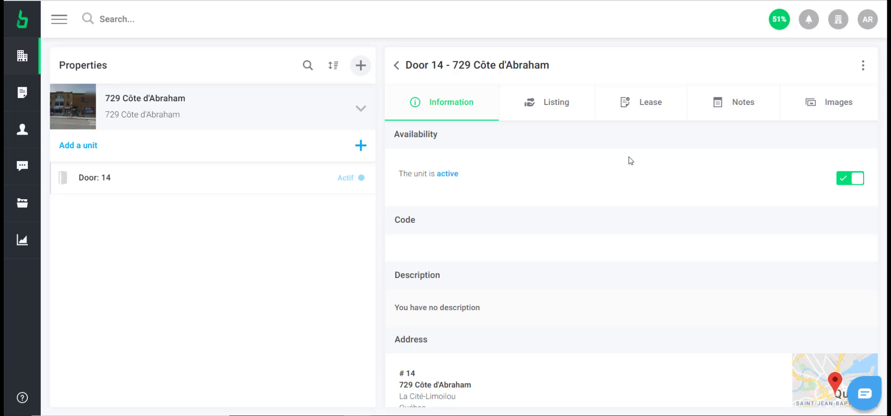
# Step: Create a lease for the door 14 unit and go to its contact linking section
pyautogui.click(646, 108)
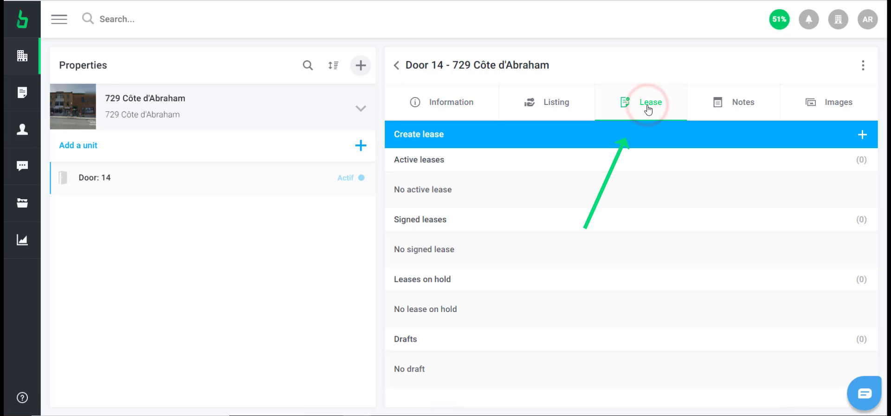
pyautogui.click(647, 139)
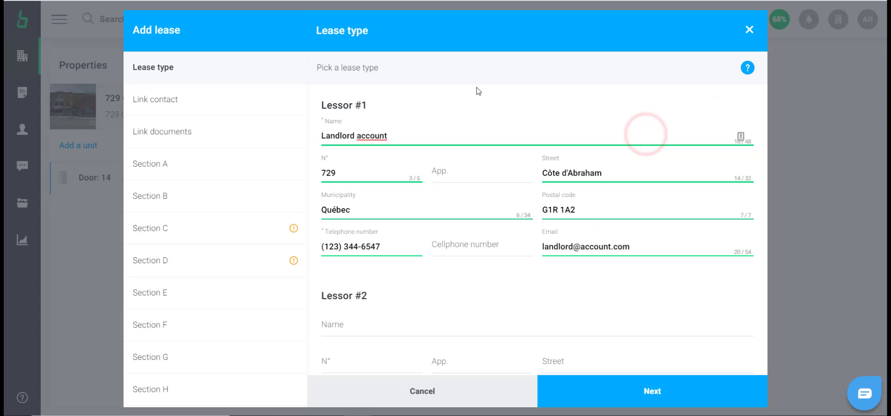
pyautogui.click(191, 99)
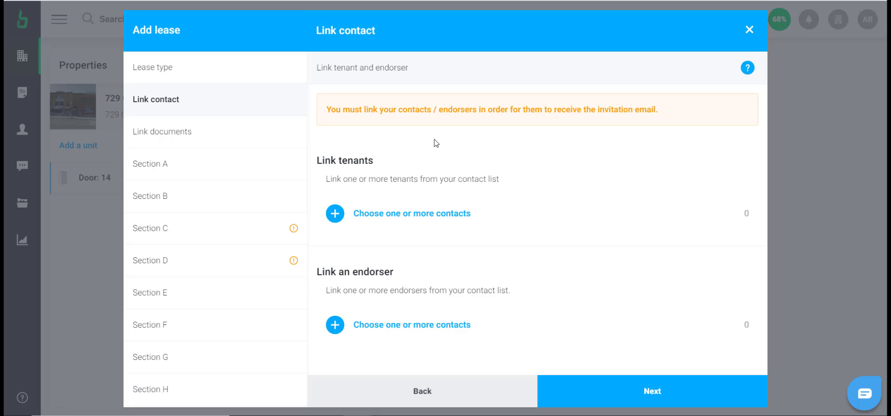
# Step: Link a new tenant contact to the lease, filling in the tenant's name, personal email, phone and home address
pyautogui.click(419, 216)
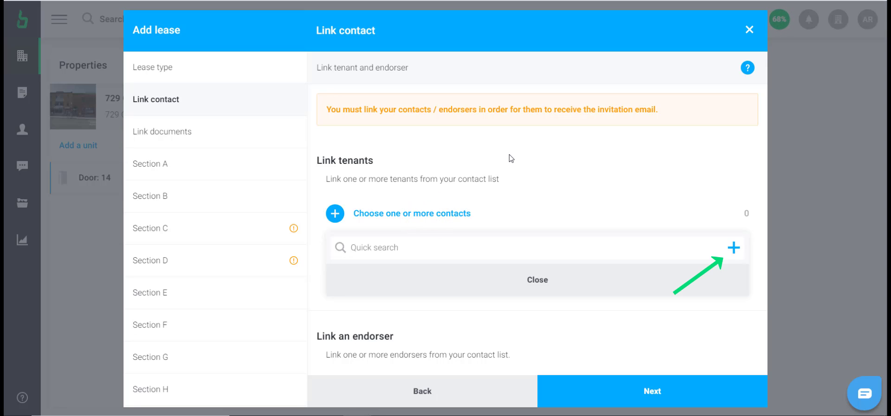
pyautogui.click(734, 251)
pyautogui.click(362, 126)
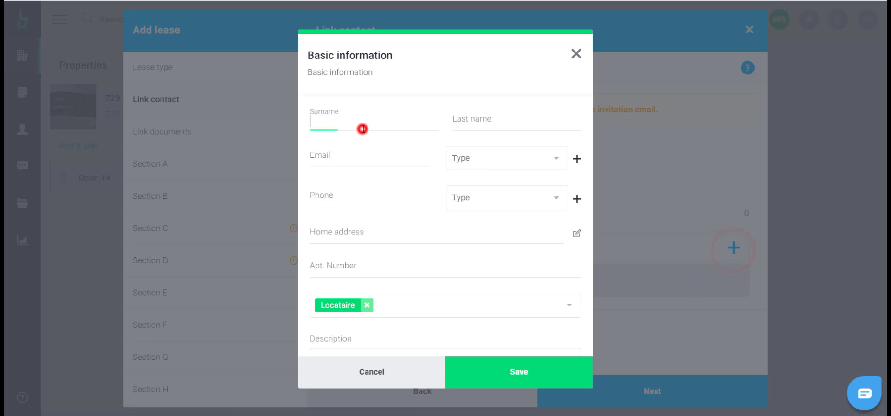
pyautogui.write('New')
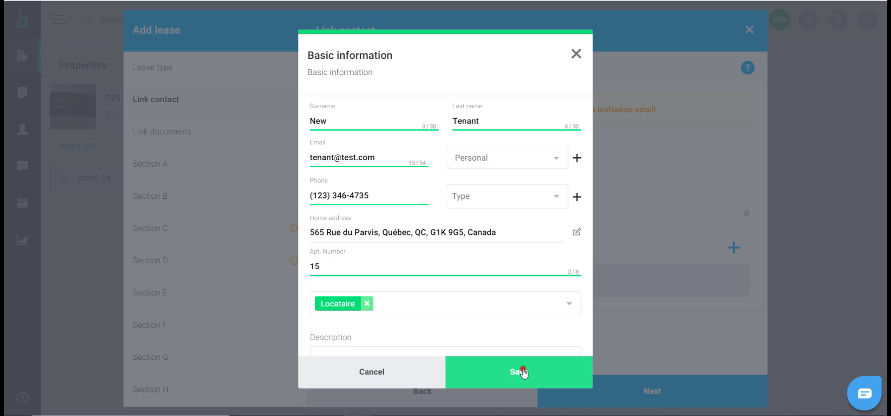
pyautogui.click(522, 371)
pyautogui.click(537, 310)
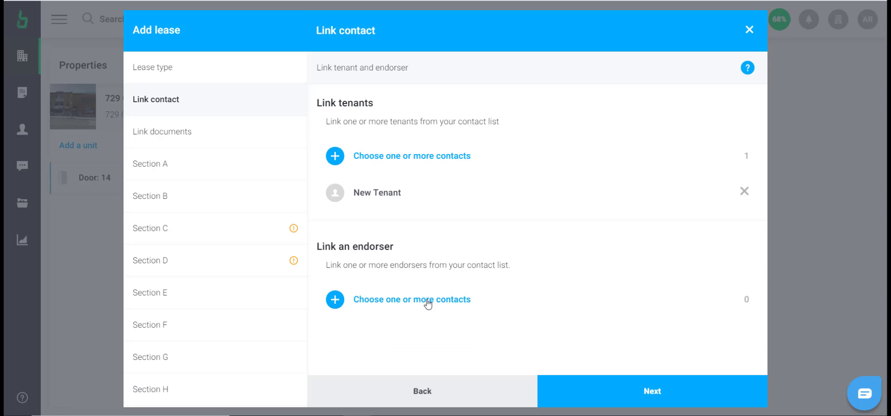
# Step: Link a new endorser contact to the lease, filling in the endorser's name, personal email, phone and home address
pyautogui.click(427, 301)
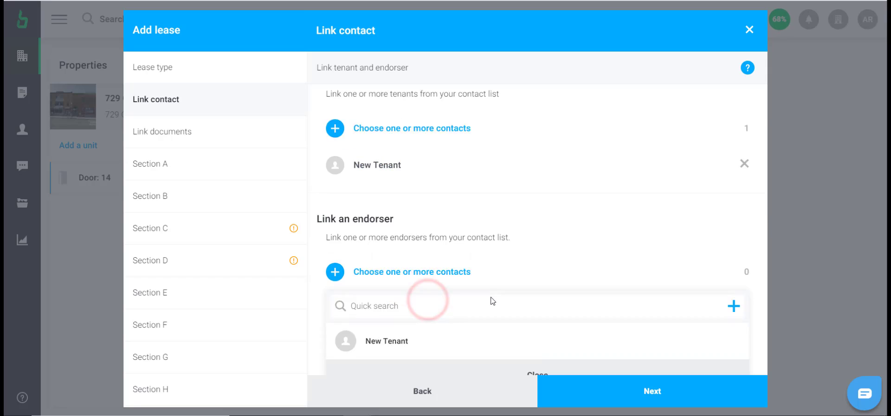
pyautogui.click(734, 230)
pyautogui.click(360, 120)
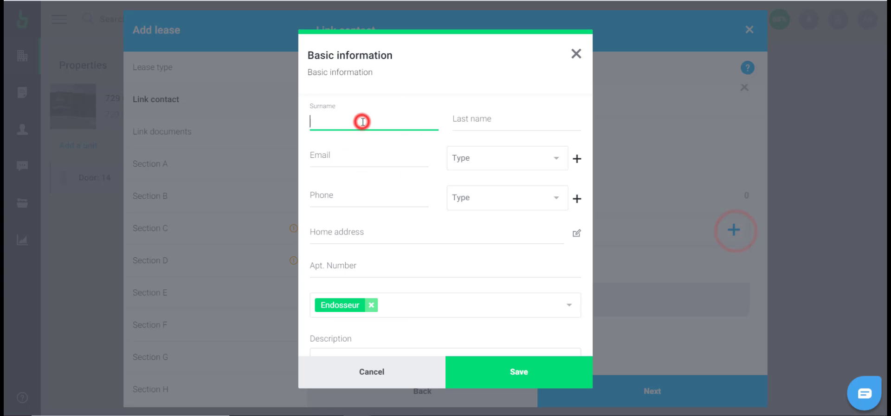
pyautogui.write('New')
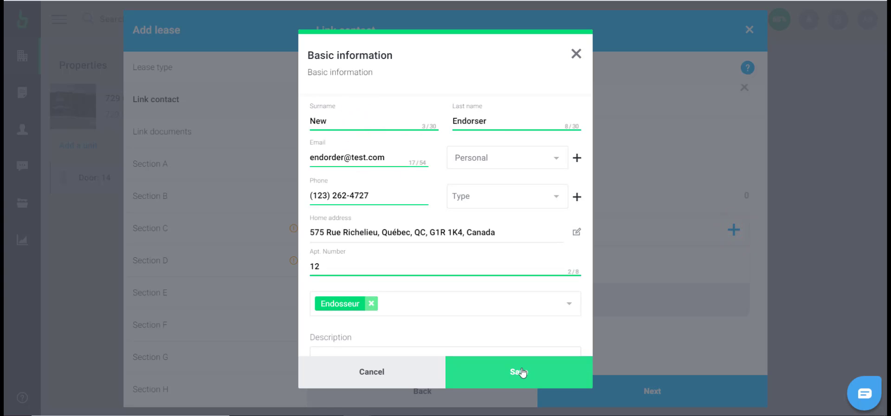
pyautogui.click(522, 370)
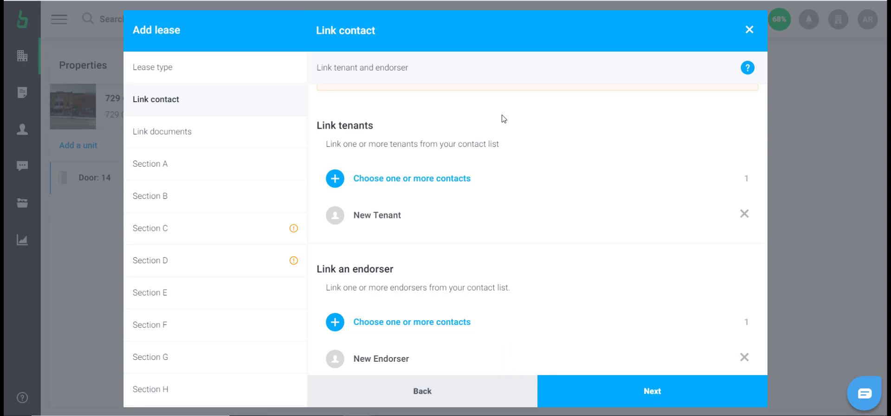
# Step: Upload Annexe-6.pdf with document type Annex and link it to the lease as a custom annex
pyautogui.click(198, 135)
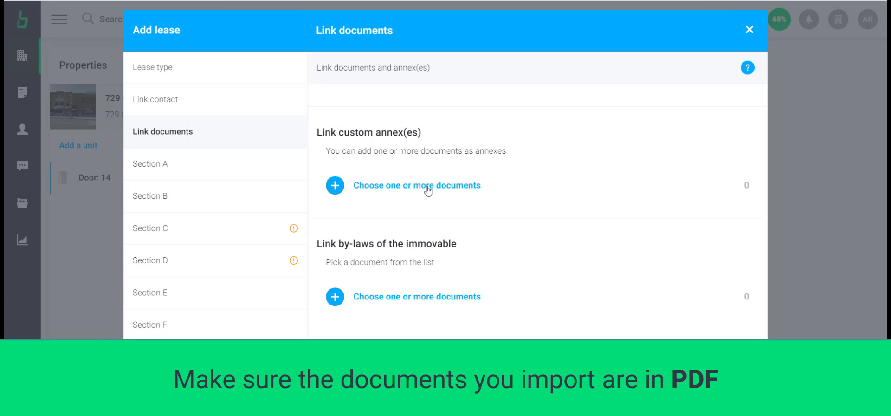
pyautogui.click(428, 187)
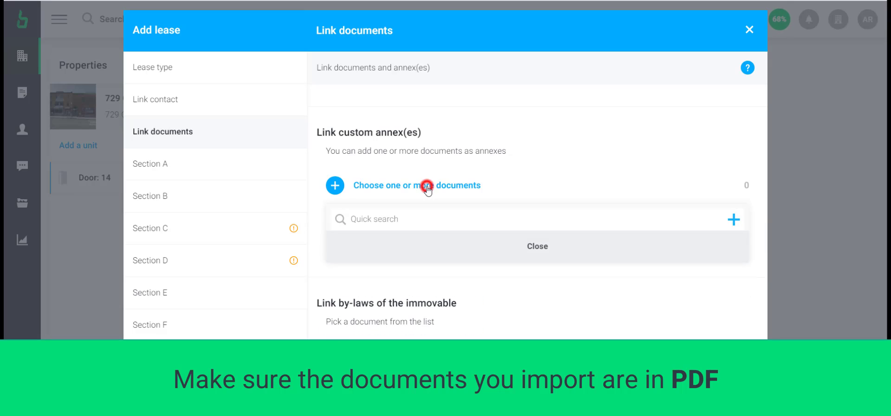
pyautogui.click(734, 220)
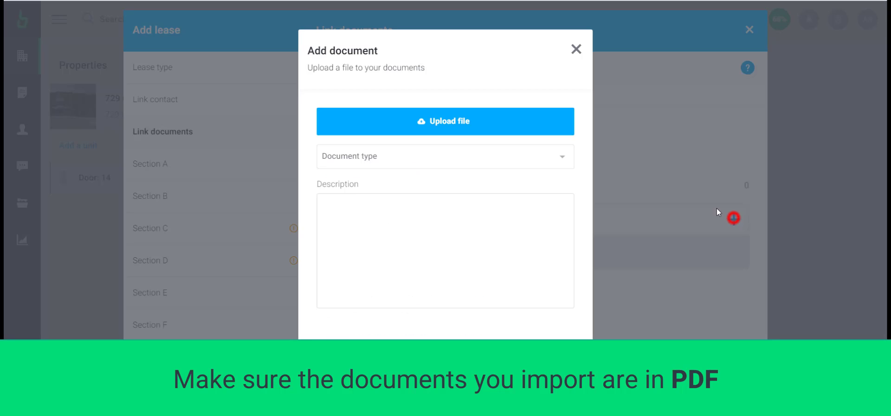
pyautogui.click(437, 121)
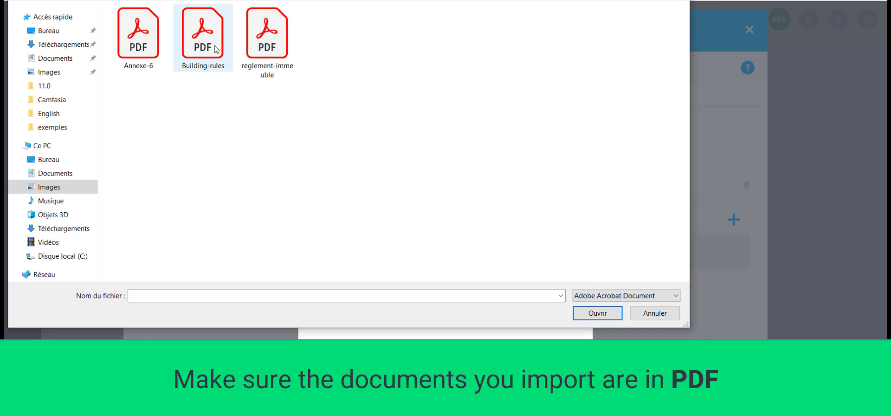
pyautogui.click(144, 42)
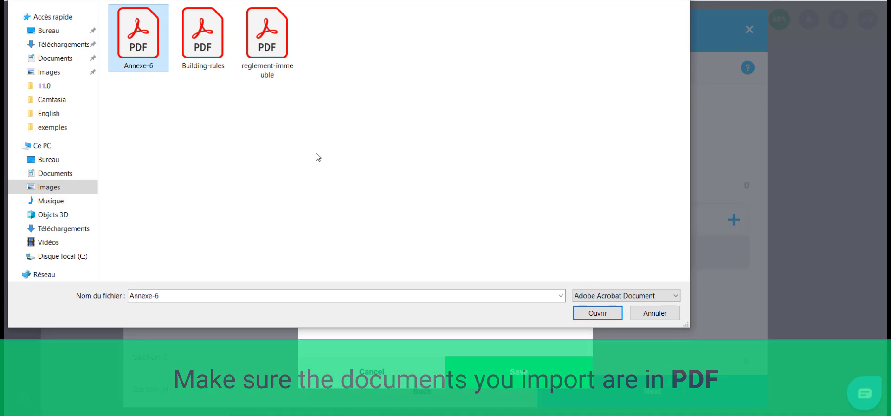
pyautogui.click(598, 313)
pyautogui.click(420, 161)
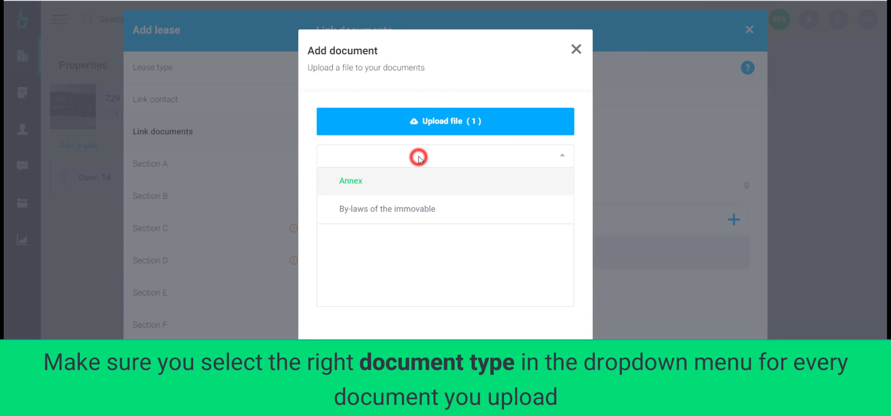
pyautogui.click(391, 184)
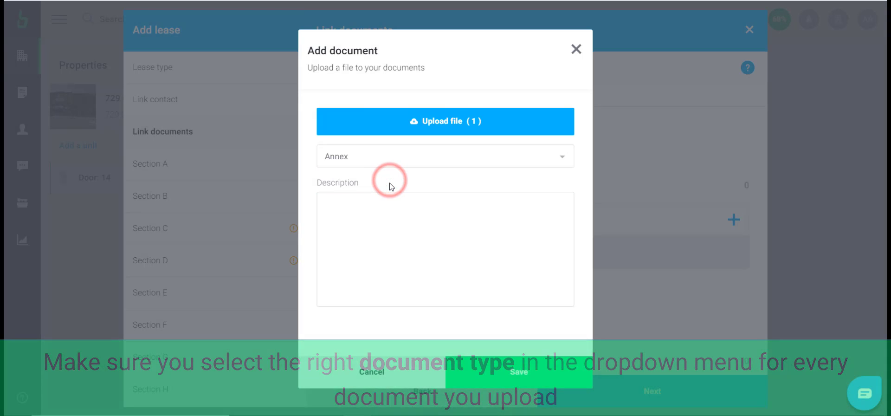
pyautogui.click(520, 372)
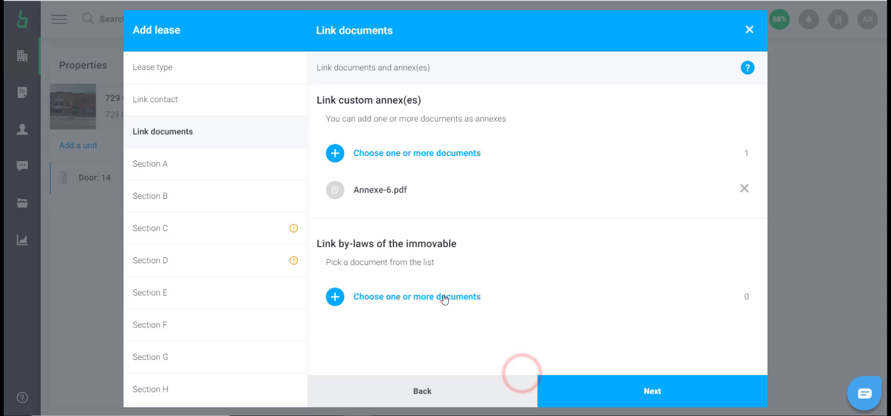
# Step: Upload Building-rules.pdf with document type By-laws of the immovable and link it as the lease's by-laws
pyautogui.click(446, 297)
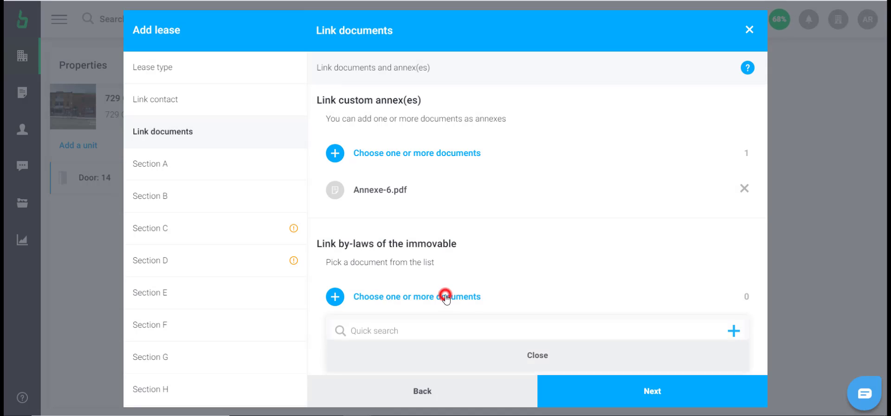
pyautogui.click(734, 333)
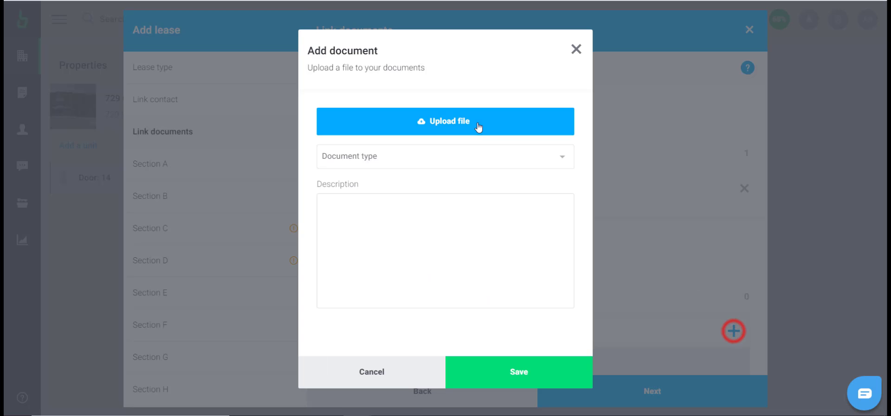
pyautogui.click(452, 122)
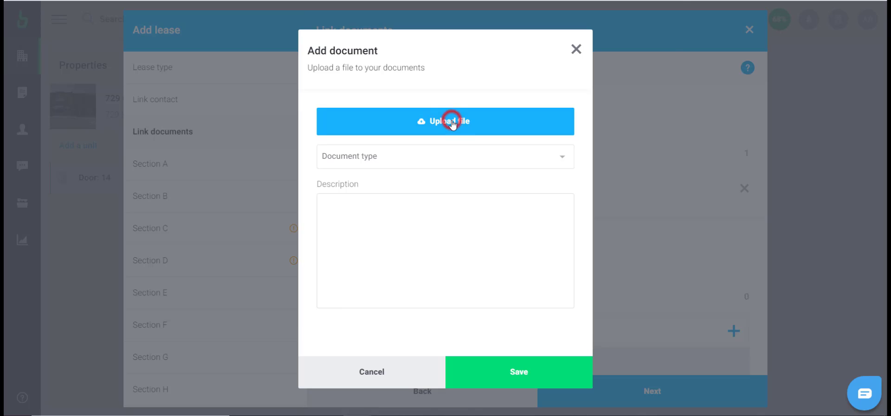
pyautogui.click(205, 38)
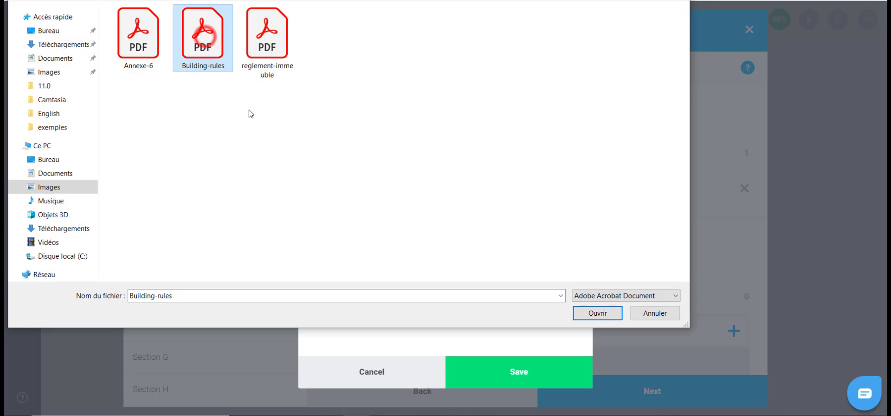
pyautogui.click(597, 311)
pyautogui.click(387, 159)
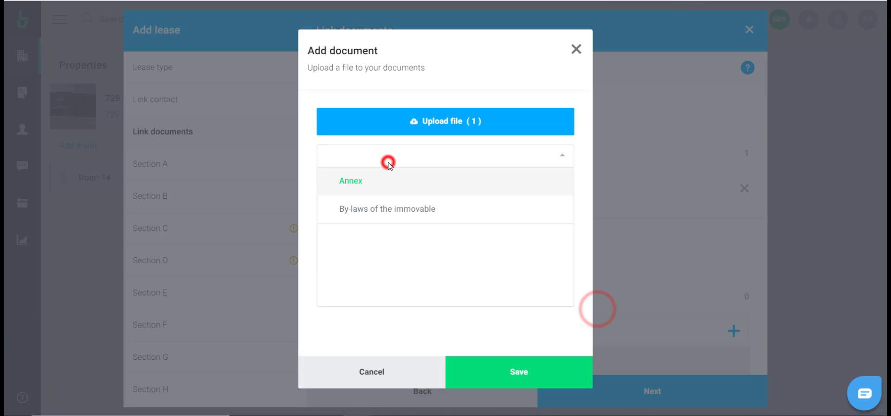
pyautogui.click(428, 213)
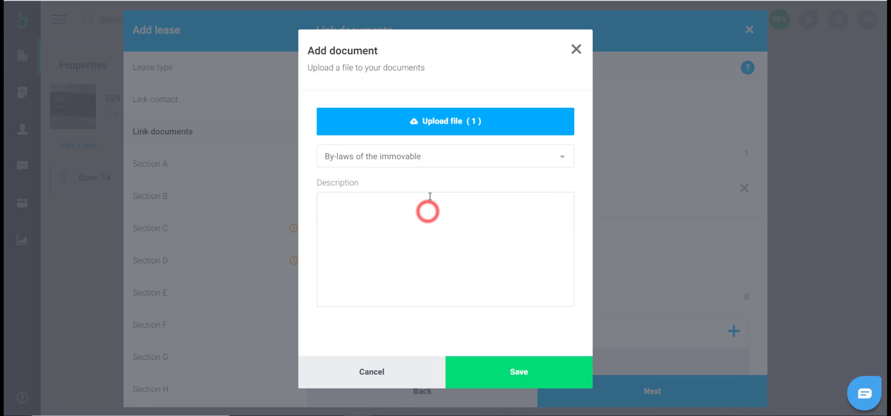
pyautogui.click(517, 372)
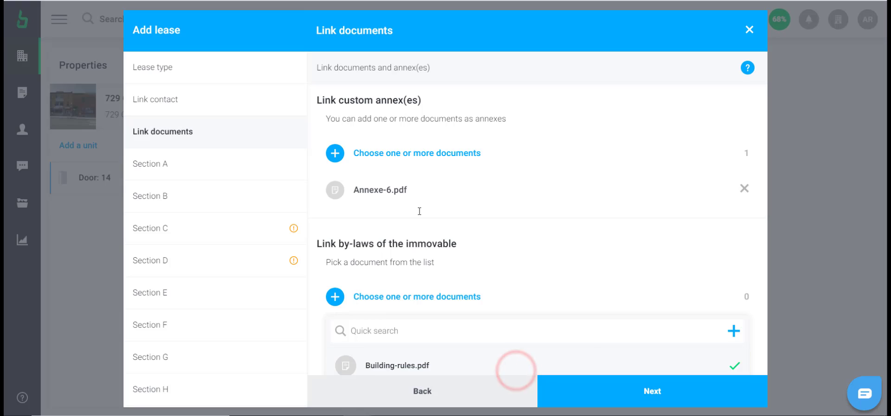
pyautogui.click(536, 342)
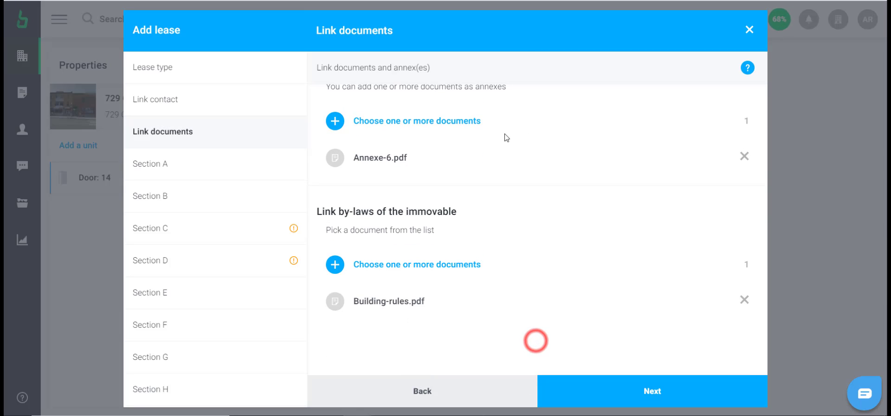
# Step: Review the lessor and lessee details in Section A and the dwelling description in Section B
pyautogui.click(200, 163)
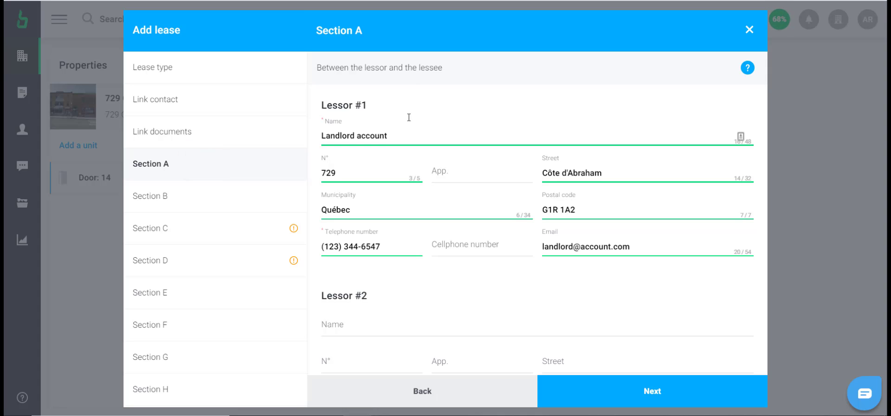
pyautogui.scroll(-7, 410, 116)
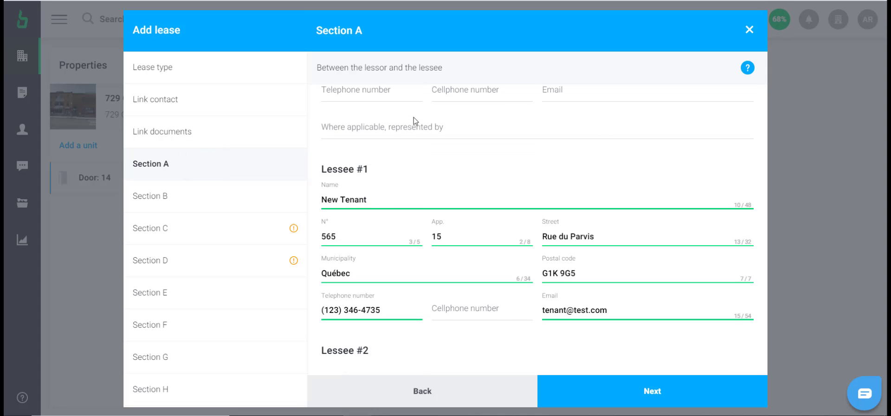
pyautogui.scroll(-3, 424, 130)
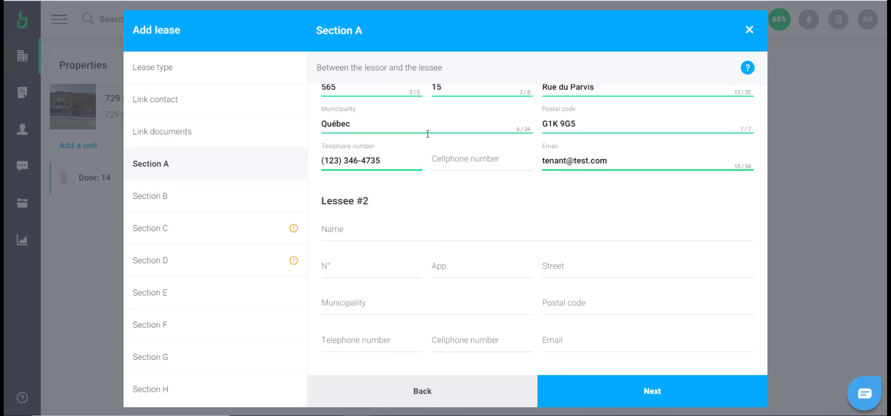
pyautogui.scroll(10, 430, 138)
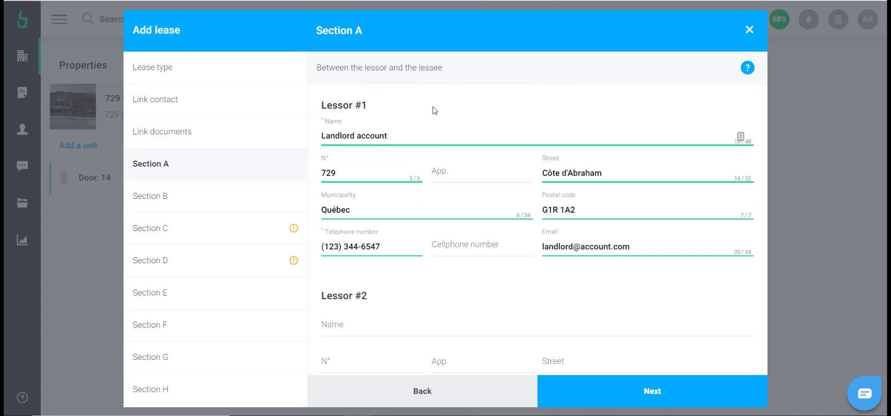
pyautogui.click(216, 199)
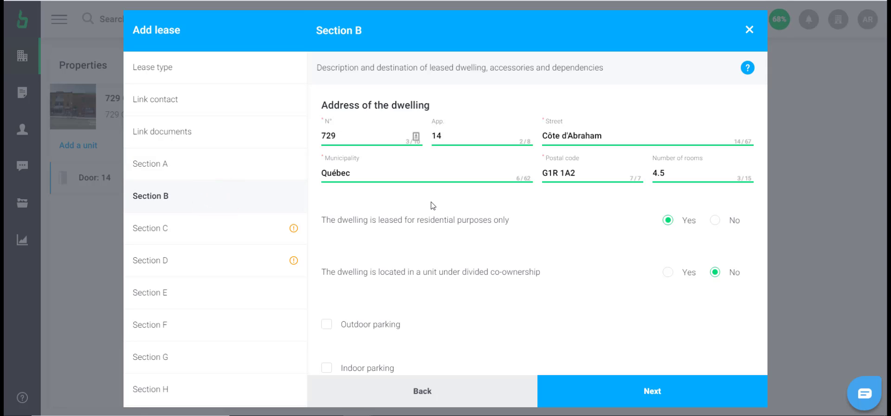
pyautogui.scroll(-4, 431, 204)
pyautogui.scroll(3, 430, 202)
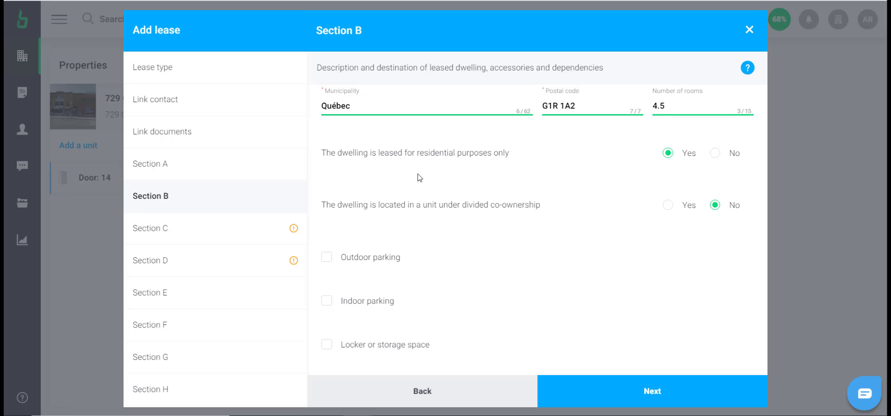
# Step: Include outdoor parking in Section B, with parking space 1 and 2 as the number of places
pyautogui.click(327, 257)
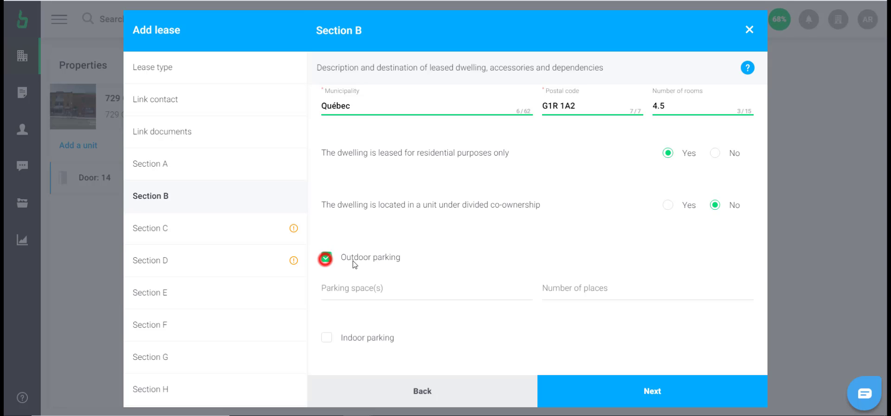
pyautogui.click(379, 291)
pyautogui.write('1')
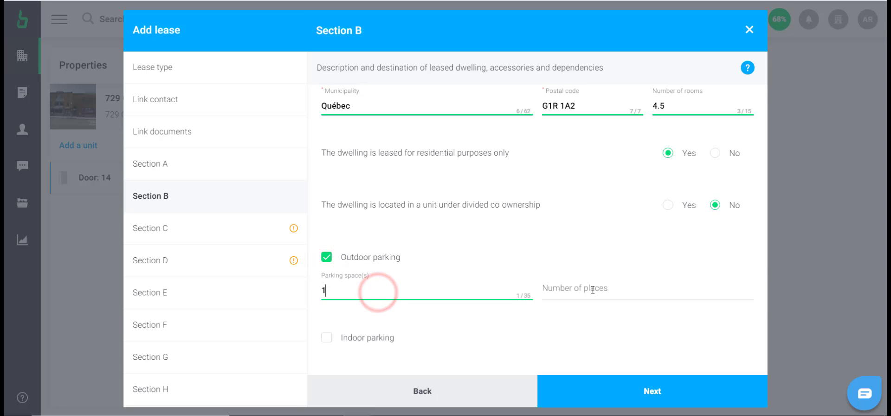
pyautogui.click(597, 289)
pyautogui.write('2')
# Step: Set the fixed lease term in Section C to run from 01 Nov 2020 to 31 Oct 2021
pyautogui.click(652, 394)
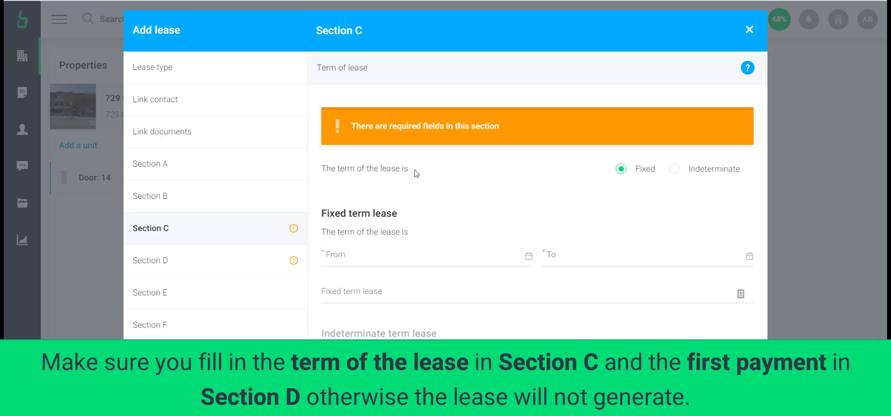
pyautogui.click(363, 259)
pyautogui.click(480, 273)
pyautogui.click(333, 319)
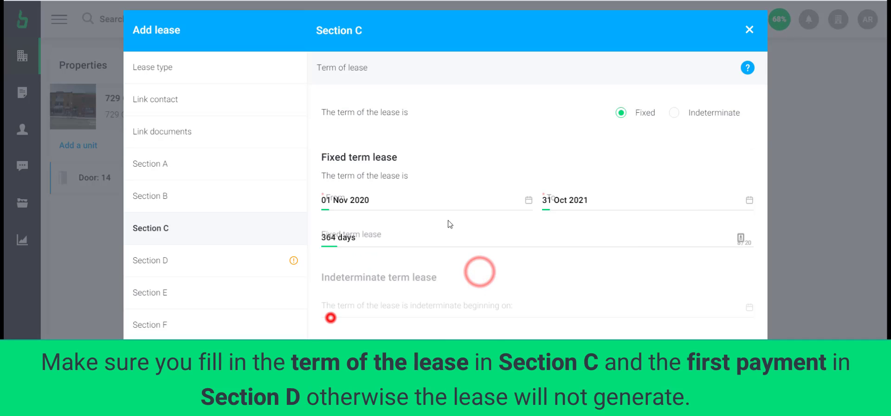
# Step: Set the first rent payment date in Section D to 1 November 2020
pyautogui.click(207, 257)
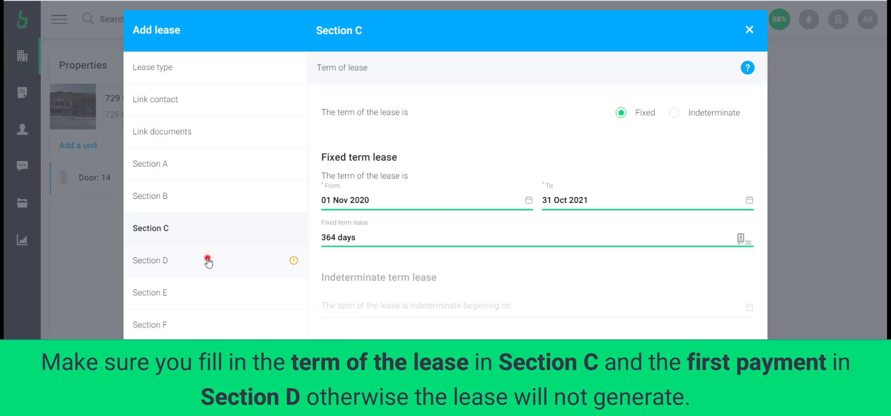
pyautogui.scroll(-3, 448, 223)
pyautogui.scroll(-4, 446, 221)
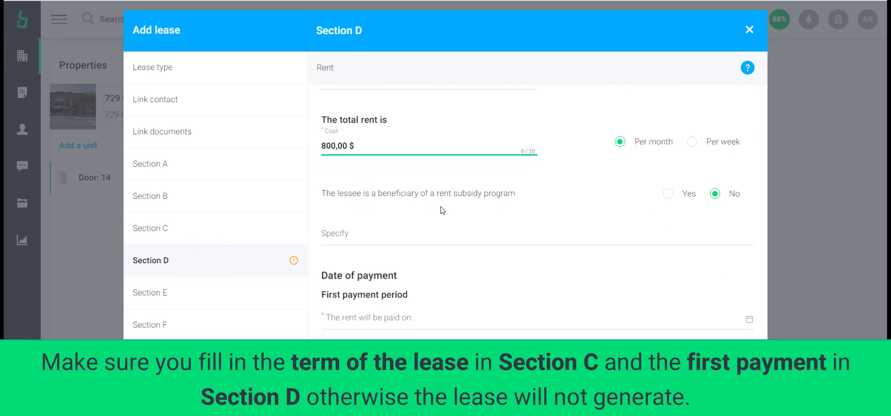
pyautogui.click(379, 209)
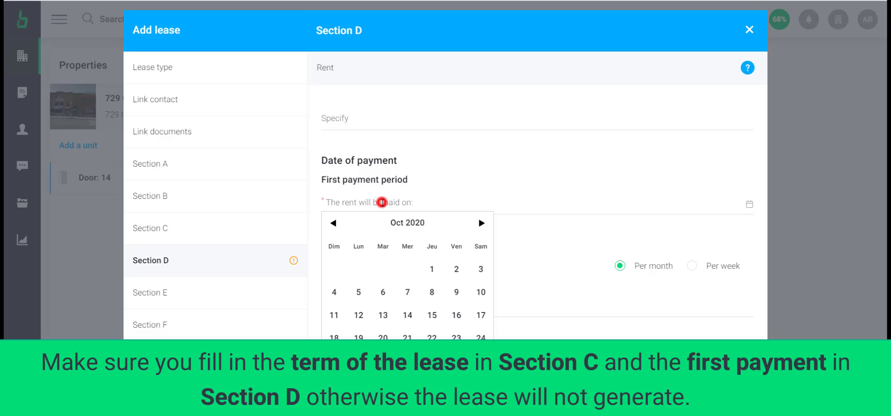
pyautogui.click(476, 222)
pyautogui.click(338, 265)
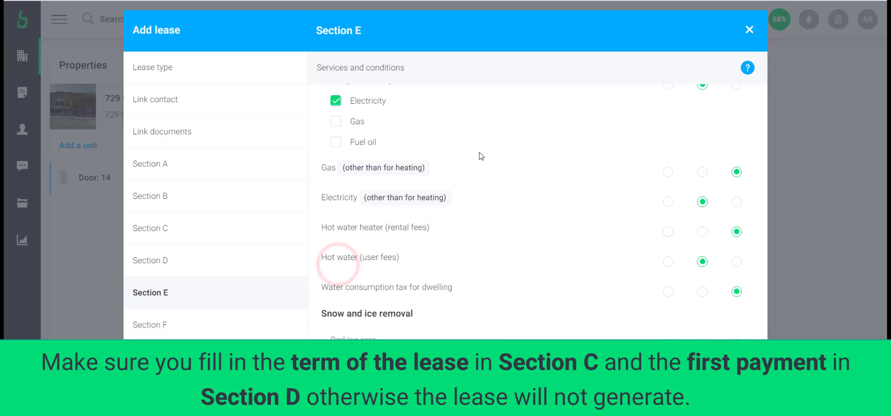
# Step: Look through the services and conditions in Section E, and choose English as the PDF lease language in the preview section
pyautogui.scroll(-3, 478, 153)
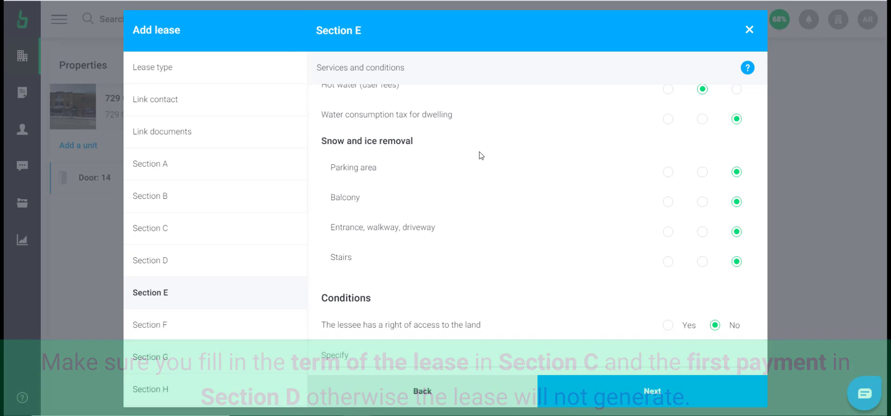
pyautogui.scroll(-4, 511, 152)
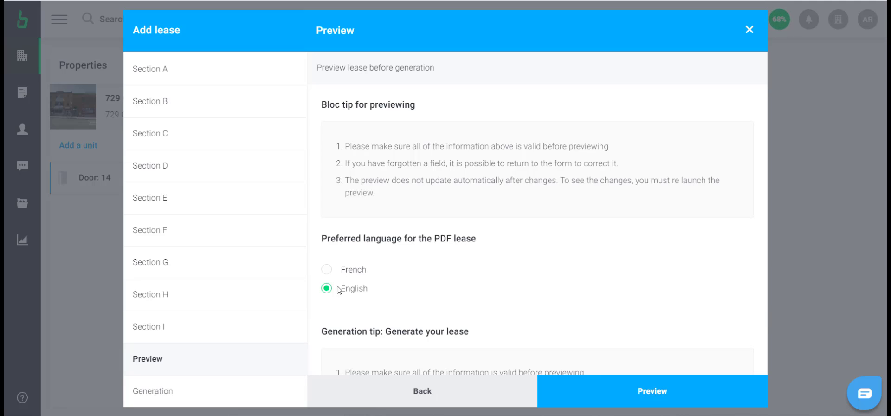
pyautogui.click(326, 269)
pyautogui.click(327, 288)
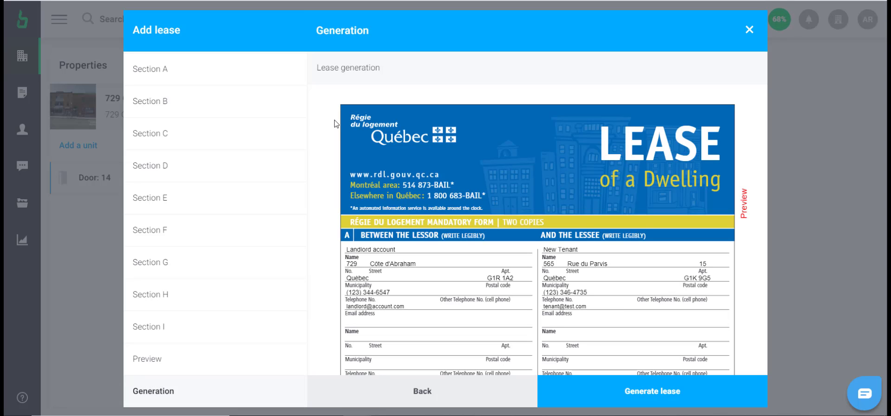
# Step: Review the lease preview, start generating the lease, and choose the Monthly subscription type
pyautogui.scroll(-6, 335, 124)
pyautogui.click(656, 393)
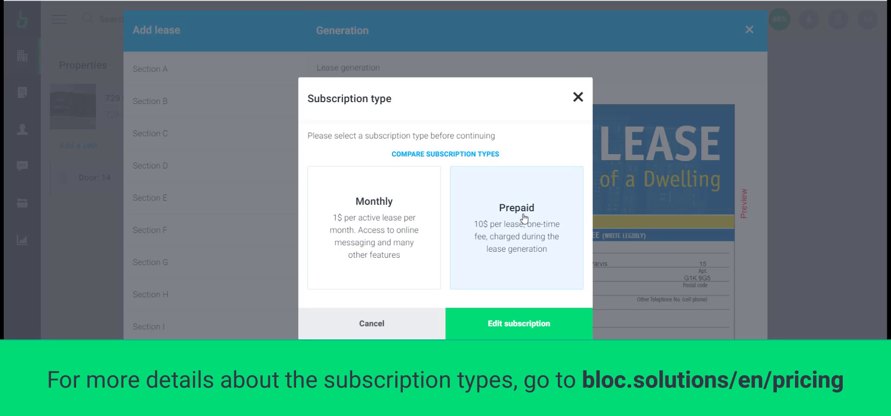
pyautogui.click(364, 223)
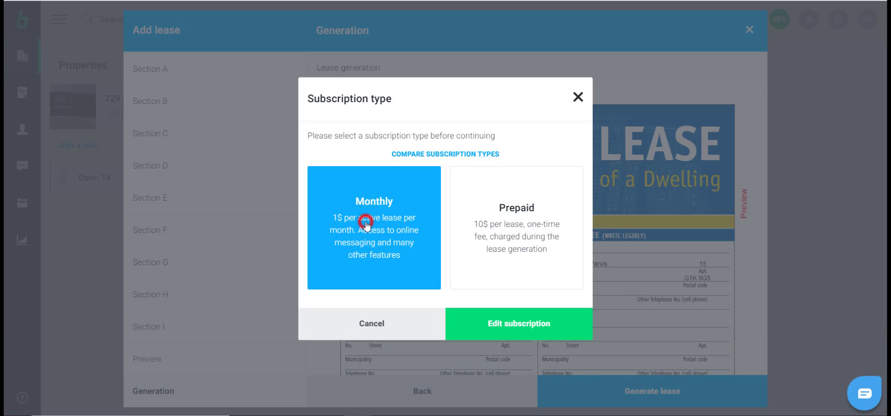
pyautogui.click(522, 325)
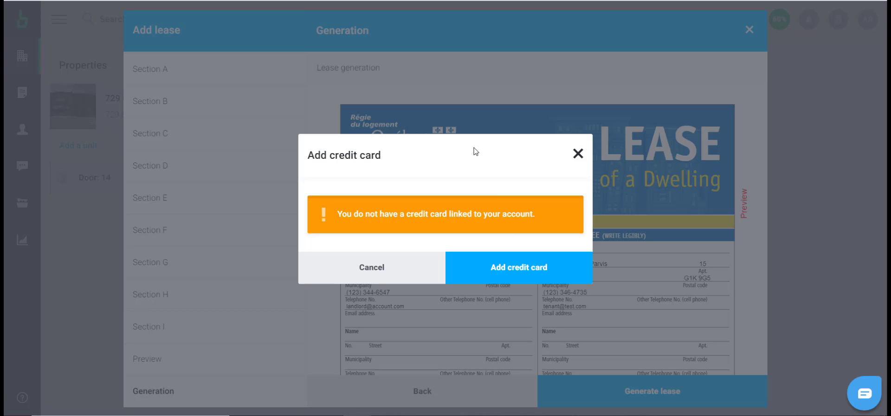
# Step: Link a credit card to the account by entering the card number and saving the card information
pyautogui.click(517, 262)
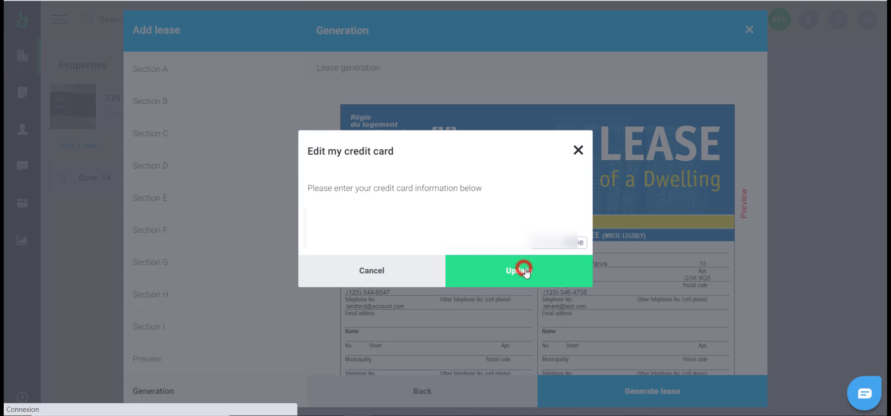
pyautogui.click(370, 223)
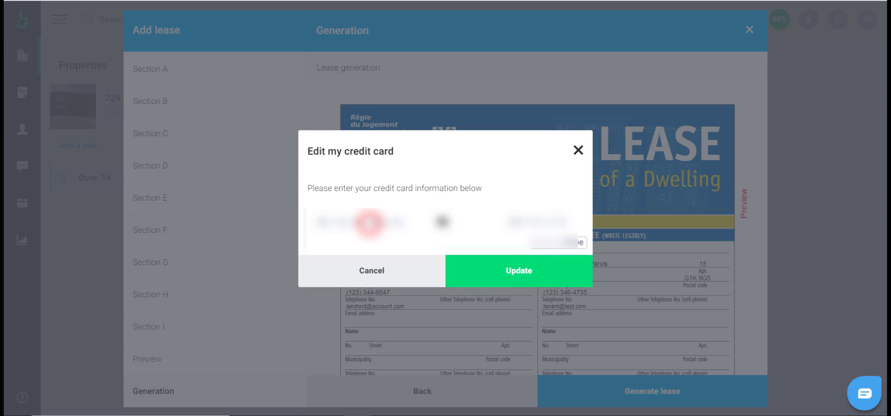
pyautogui.write('4242424242424242424242')
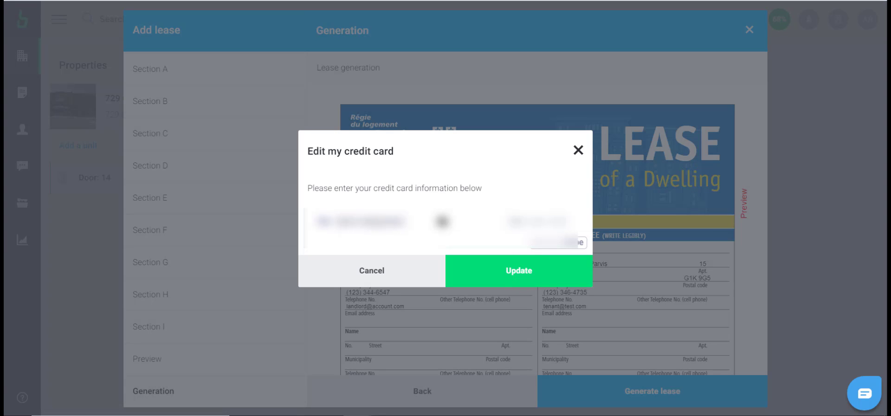
pyautogui.click(514, 275)
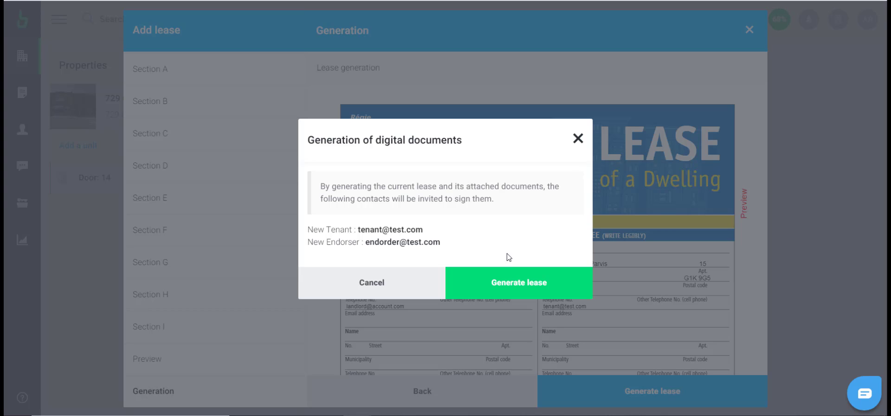
# Step: Confirm generating the lease and its attached documents, and open the pending lease's documents for consultation and signing
pyautogui.click(527, 285)
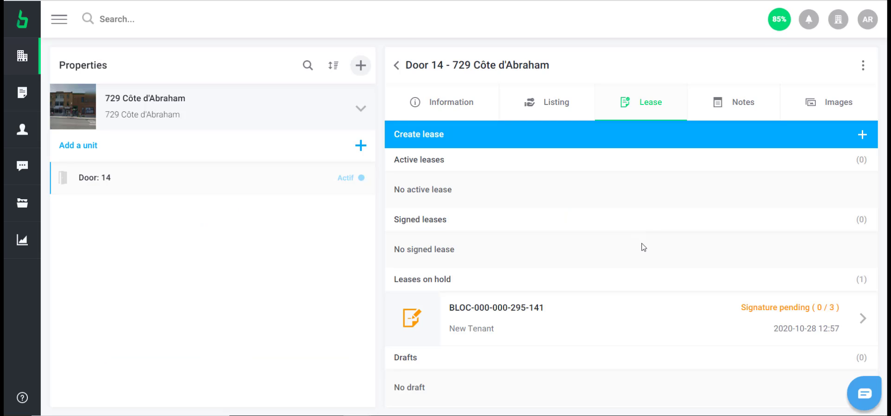
pyautogui.click(687, 315)
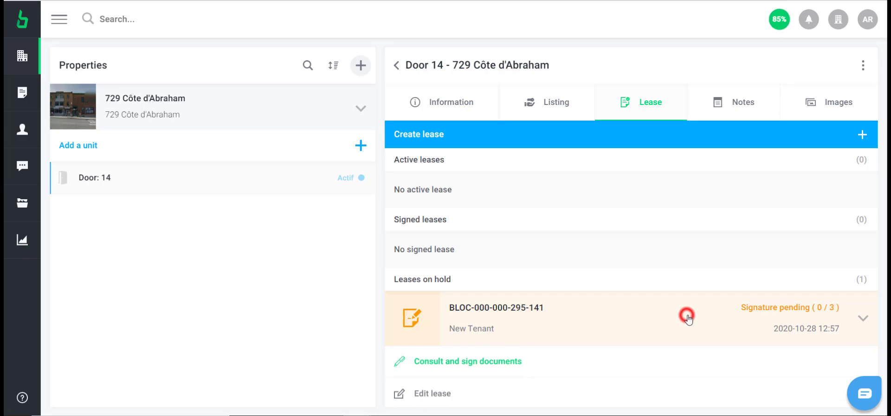
pyautogui.scroll(-2, 680, 288)
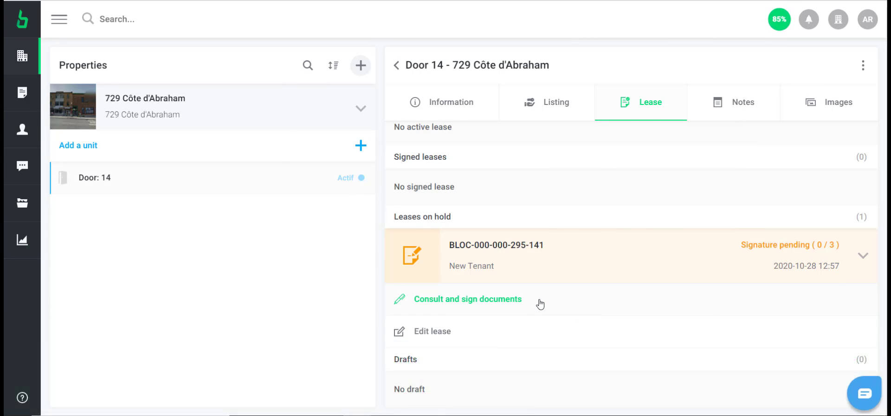
pyautogui.click(534, 301)
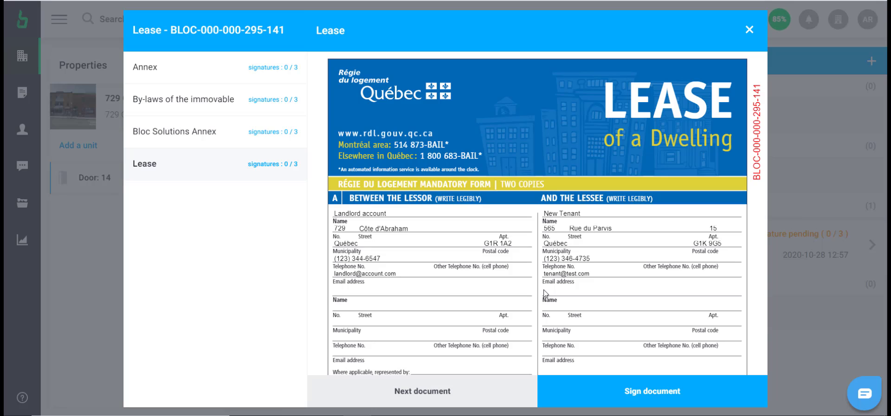
# Step: Sign the Annex as the landlord with a new hand-drawn signature, and save that signature as a template
pyautogui.click(172, 66)
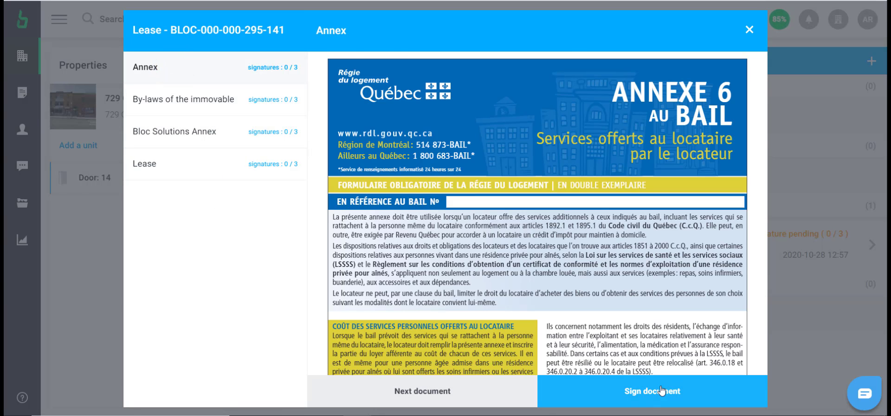
pyautogui.click(660, 390)
pyautogui.click(492, 140)
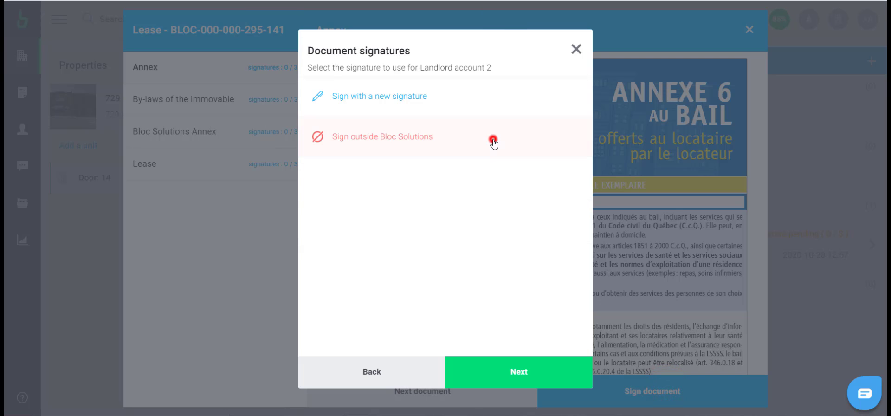
pyautogui.click(409, 100)
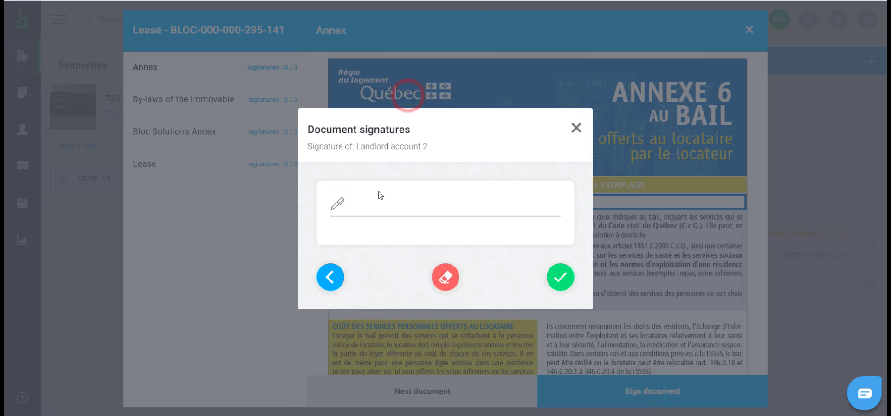
pyautogui.moveTo(377, 191)
pyautogui.mouseDown()
pyautogui.moveTo(379, 214)
pyautogui.moveTo(389, 198)
pyautogui.moveTo(461, 207)
pyautogui.moveTo(452, 189)
pyautogui.mouseUp()
pyautogui.click(560, 277)
pyautogui.click(534, 254)
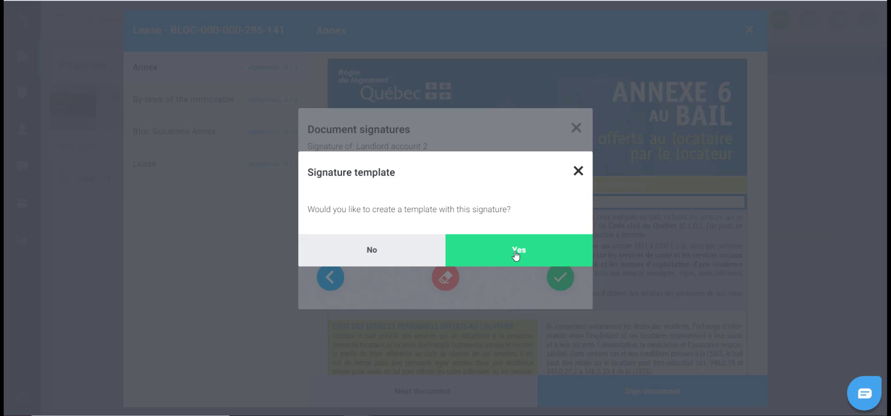
pyautogui.click(516, 255)
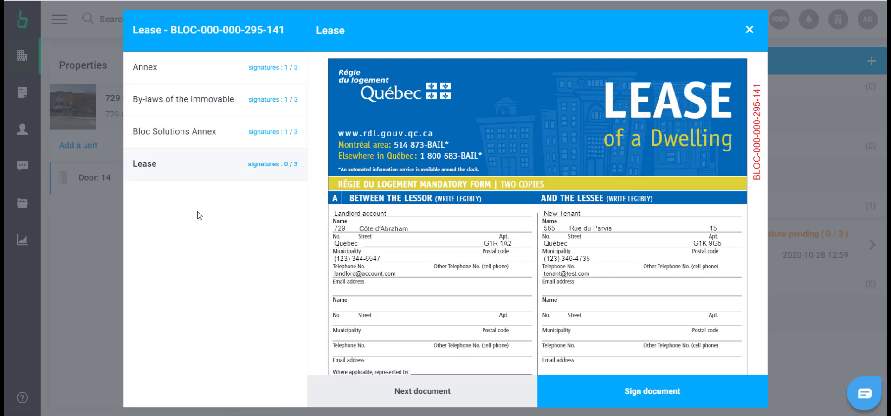
# Step: Sign the Lease document as the landlord using the existing signature template, and confirm the irreversible signing
pyautogui.click(665, 396)
pyautogui.click(557, 367)
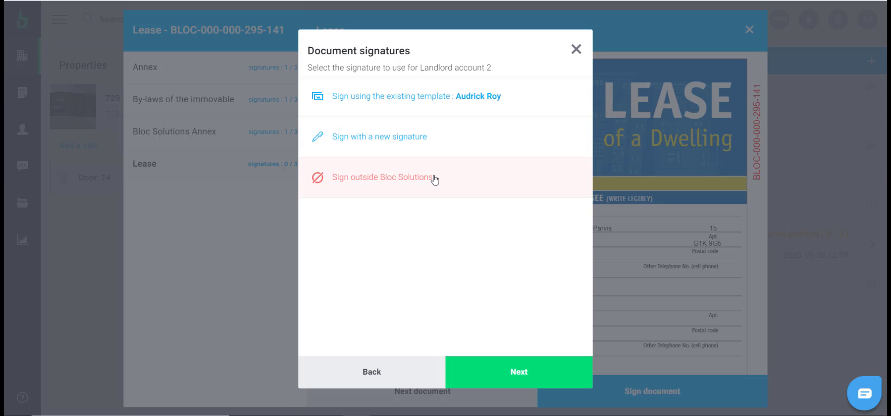
pyautogui.click(417, 97)
pyautogui.click(559, 275)
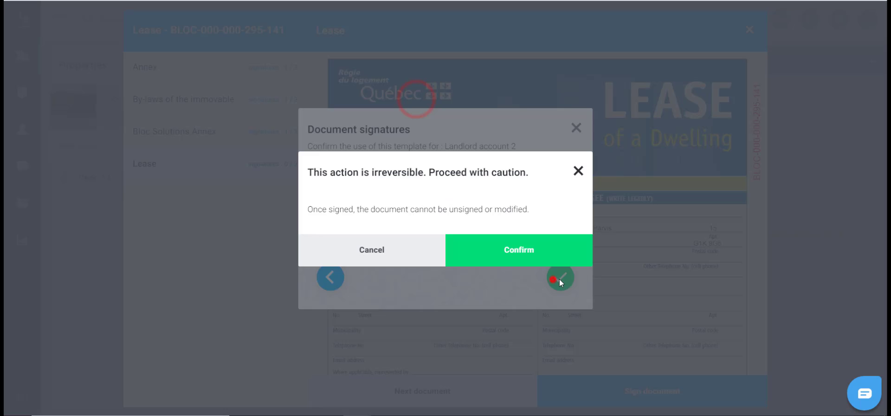
pyautogui.click(552, 256)
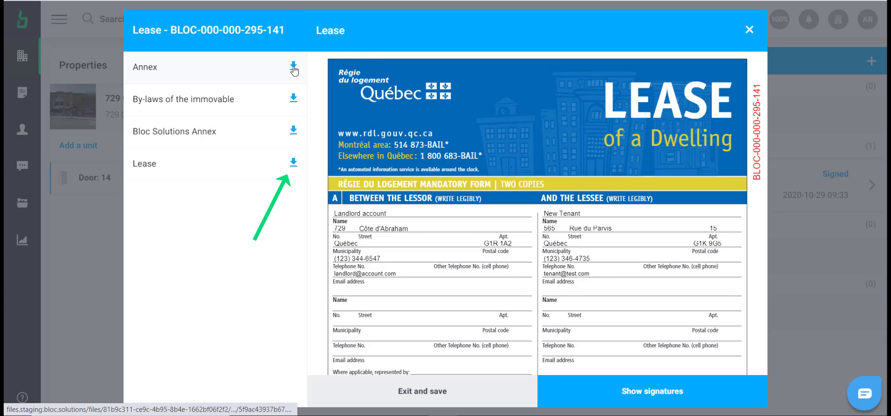
# Step: Download the signed Lease document as a PDF, and examine the initials and signatures throughout its sections
pyautogui.click(293, 162)
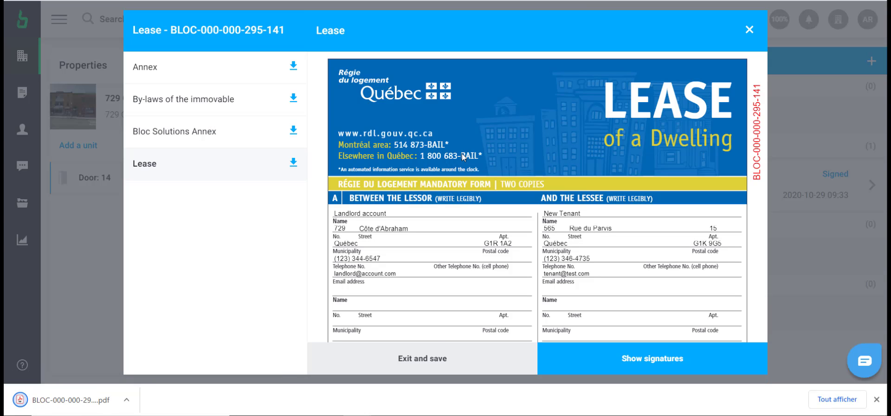
pyautogui.scroll(-4, 488, 138)
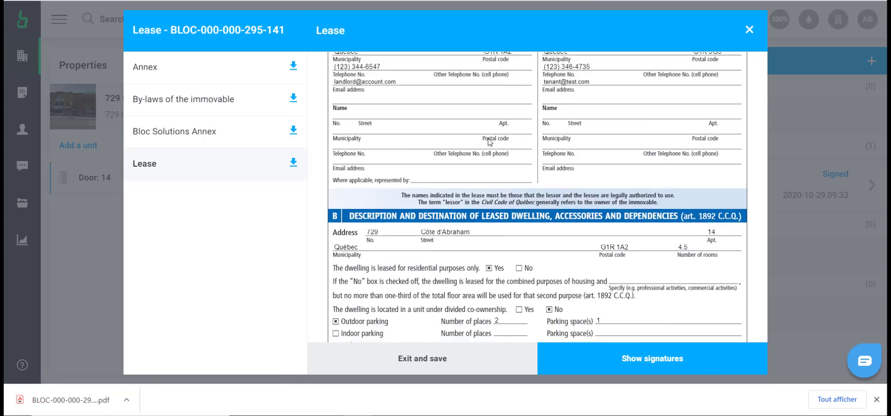
pyautogui.scroll(-2, 488, 142)
pyautogui.scroll(-5, 492, 141)
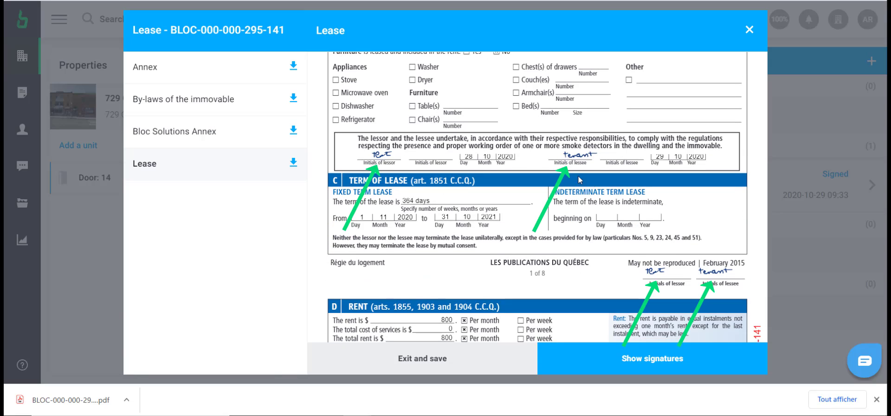
pyautogui.scroll(-6, 604, 159)
pyautogui.scroll(-10, 605, 160)
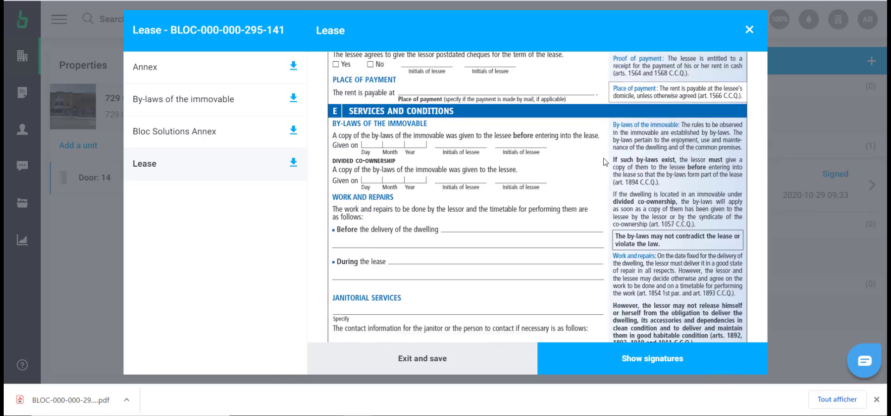
pyautogui.scroll(-8, 603, 162)
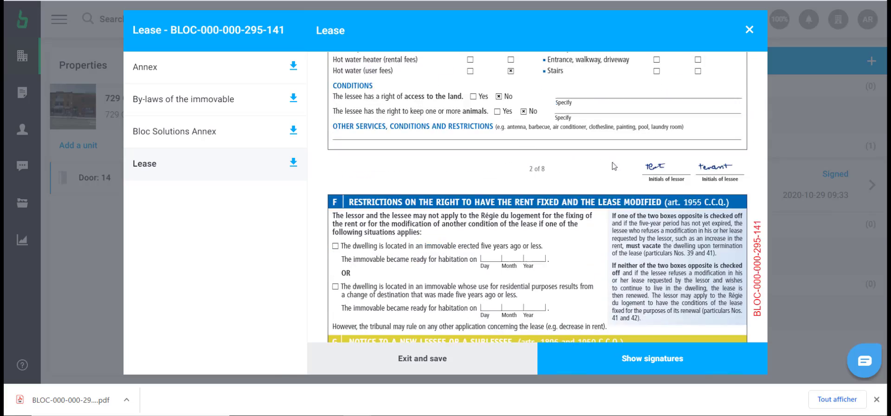
pyautogui.scroll(-3, 596, 165)
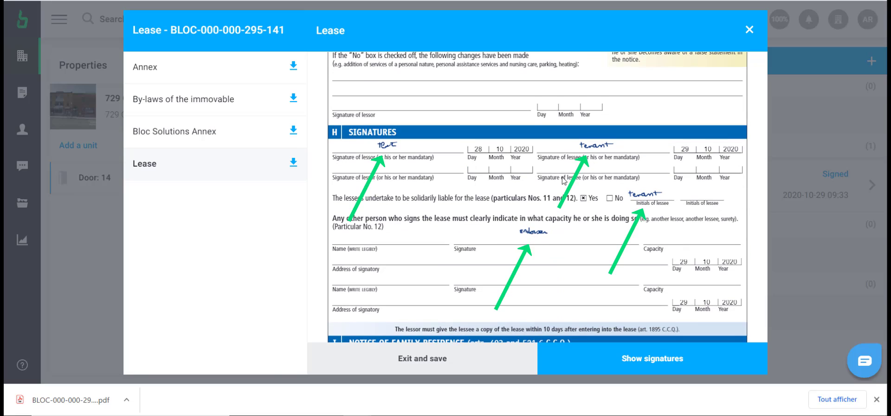
pyautogui.scroll(-7, 564, 181)
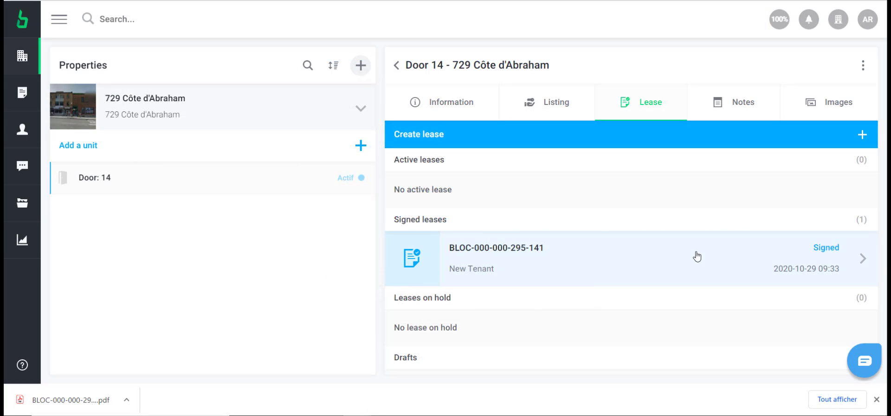
# Step: Show the available actions for the signed lease of Door 14
pyautogui.click(696, 252)
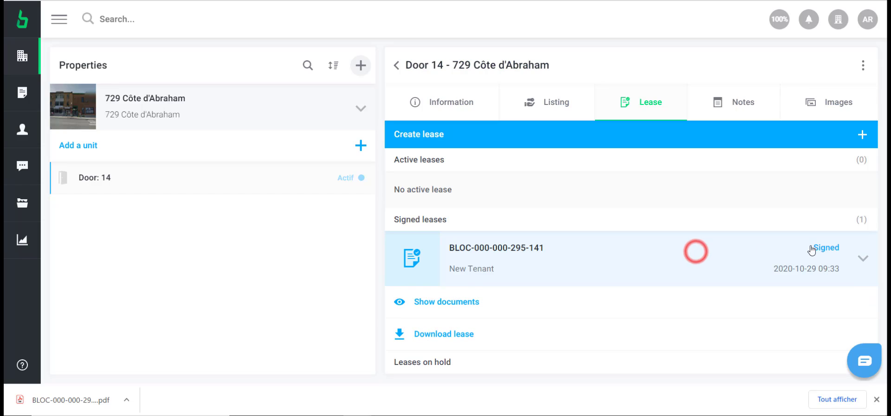